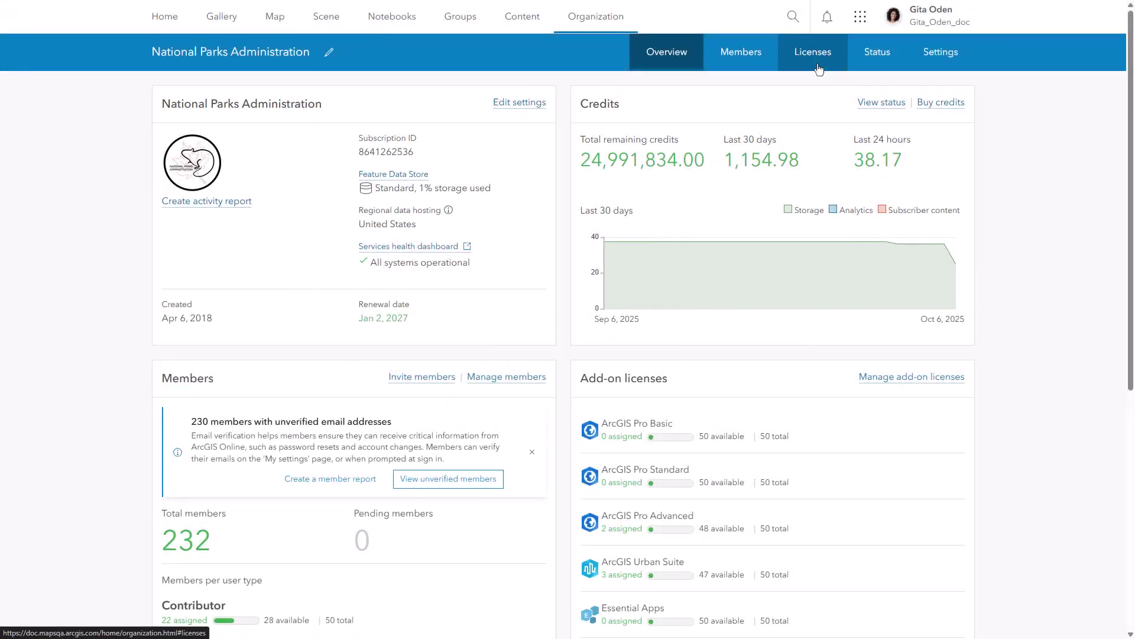
# Review the organization's licenses, comparing what the Contributor and Creator user types include
pyautogui.click(816, 64)
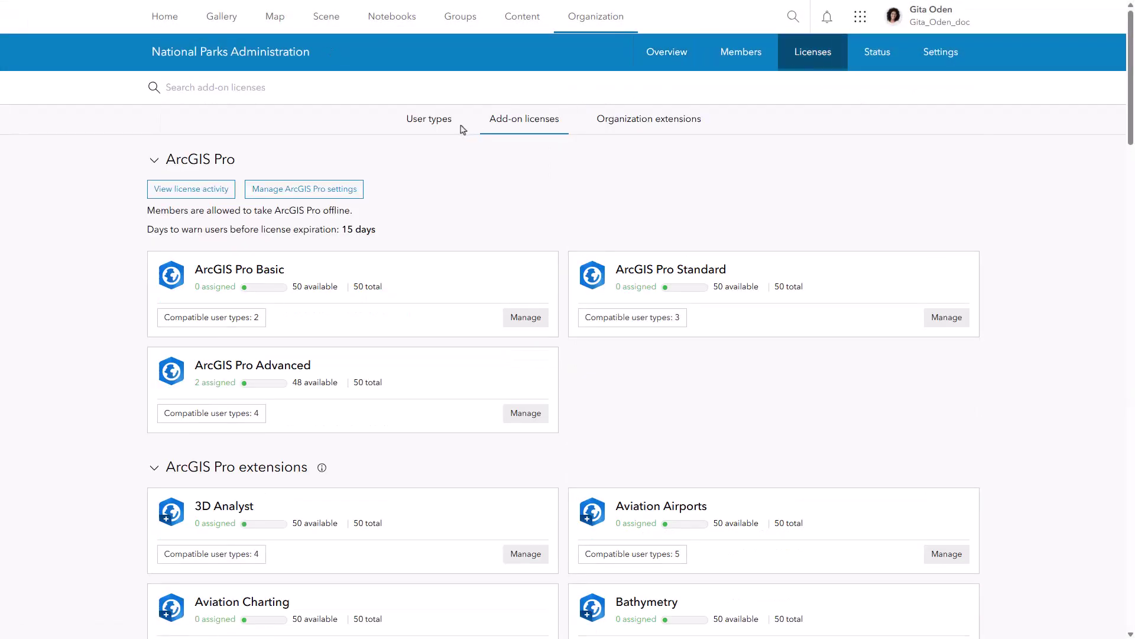
pyautogui.click(458, 129)
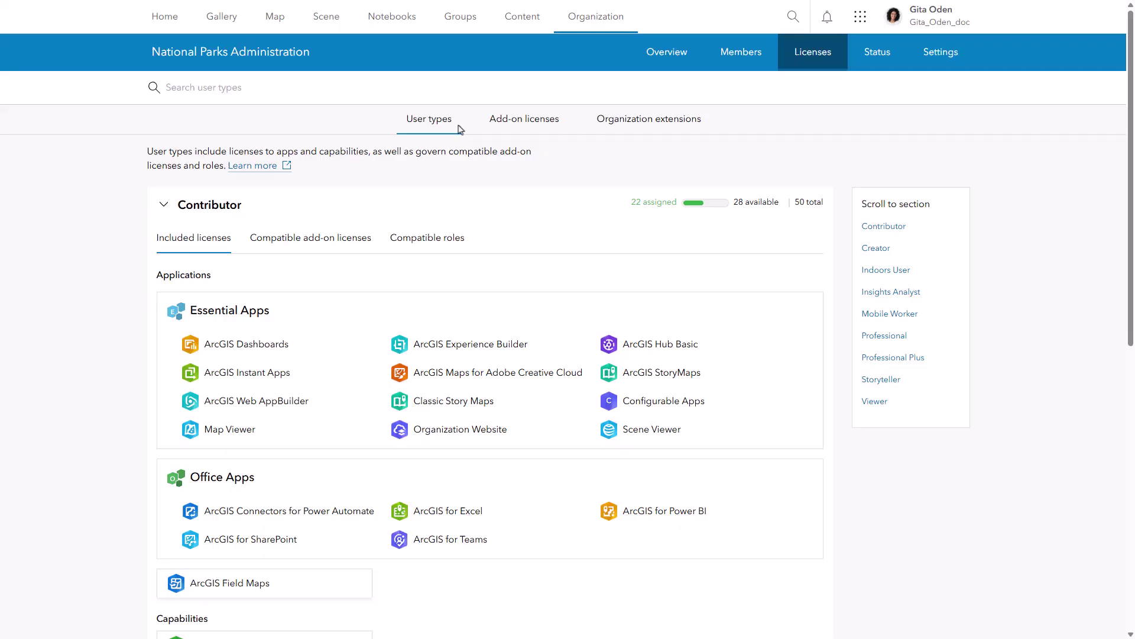
pyautogui.click(165, 209)
pyautogui.click(164, 253)
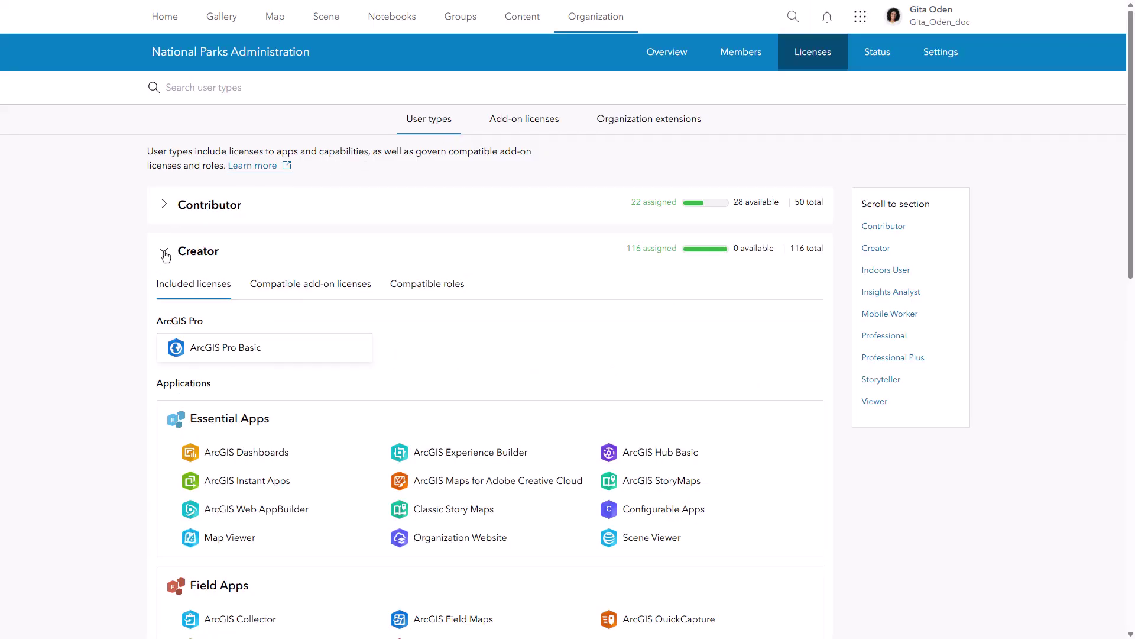
pyautogui.click(557, 134)
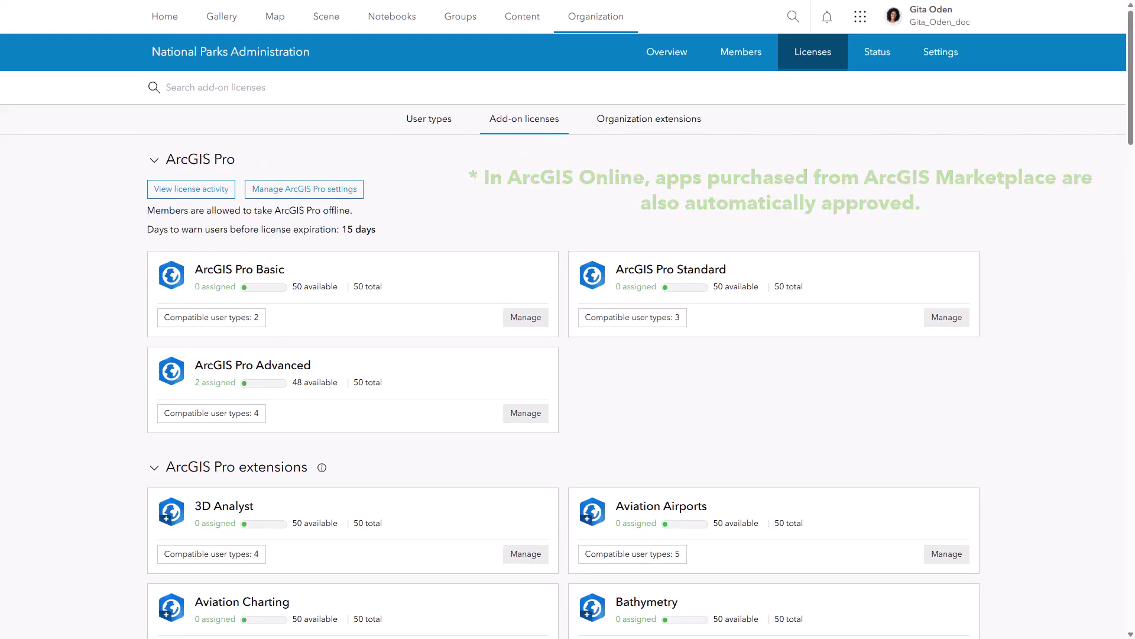
pyautogui.moveTo(1125, 134); pyautogui.dragTo(1127, 562)
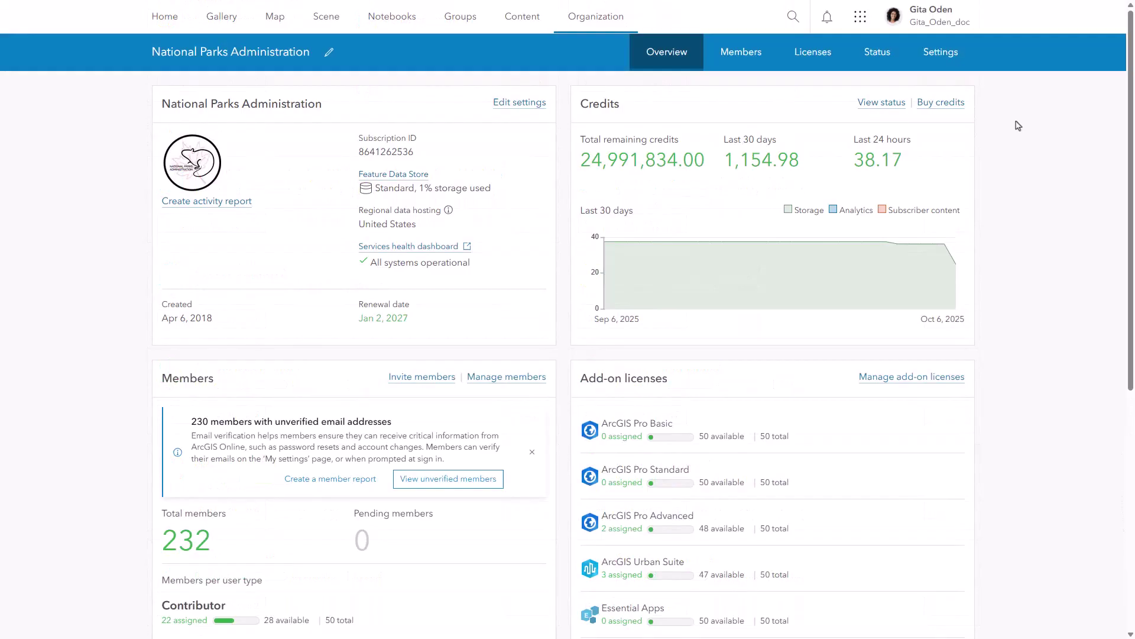
# Go to the organization's Security settings, scrolled to the Apps section
pyautogui.click(944, 57)
pyautogui.click(177, 565)
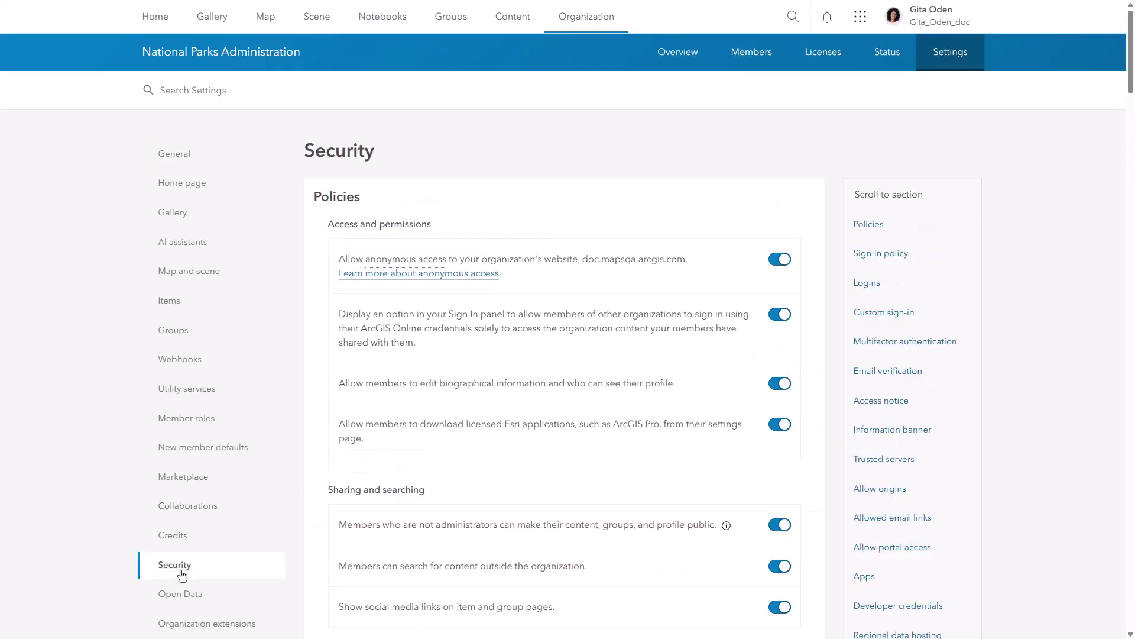
pyautogui.click(865, 576)
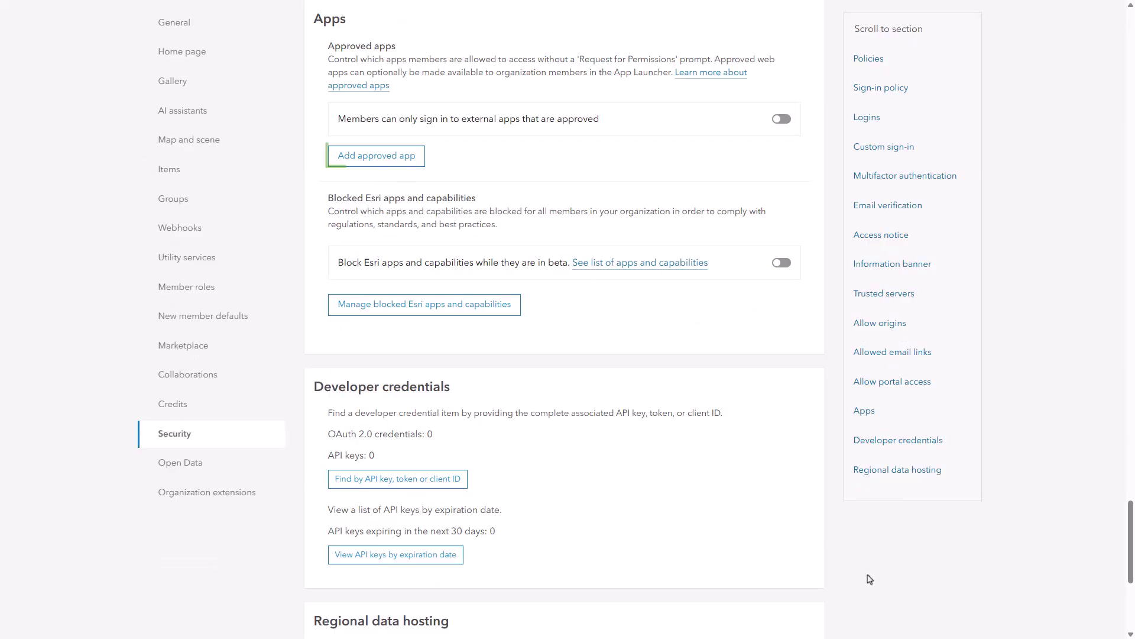
# Approve the National Park Facilities app with Show in app launcher turned off
pyautogui.click(404, 157)
pyautogui.click(422, 325)
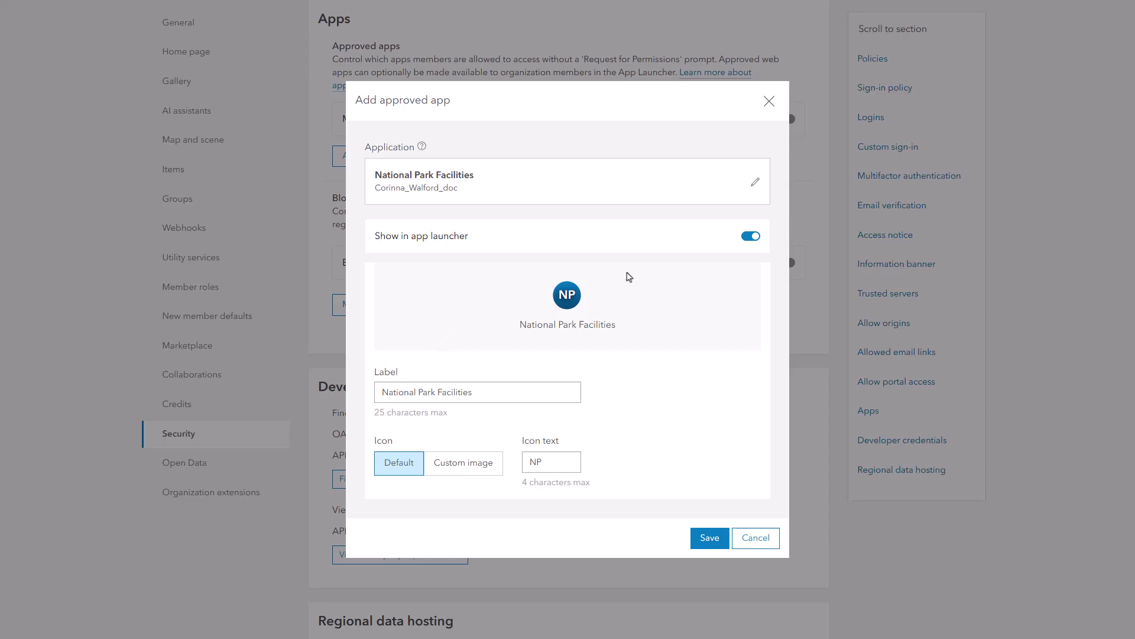
pyautogui.click(751, 237)
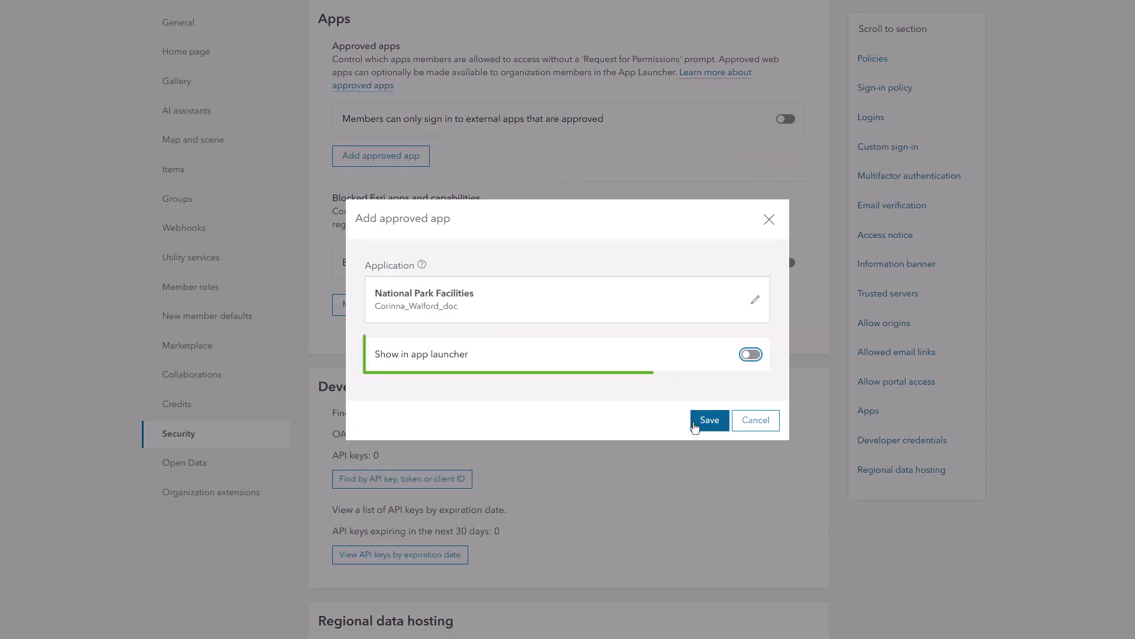
pyautogui.click(698, 423)
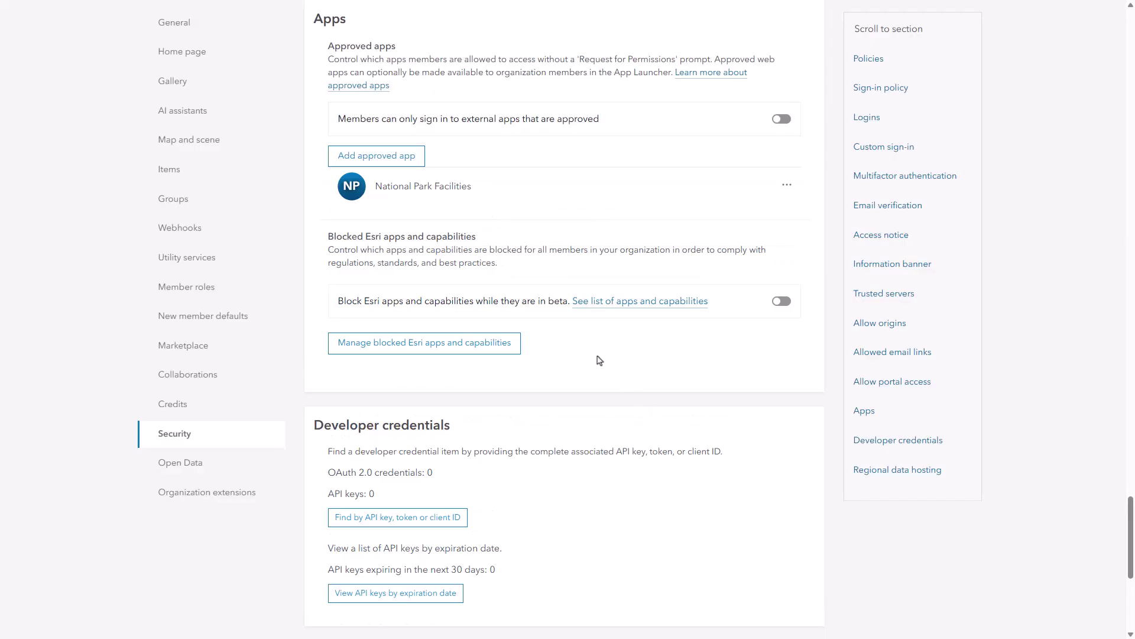
# Block ArcGIS Pro for all members and confirm the blocked apps change
pyautogui.click(502, 345)
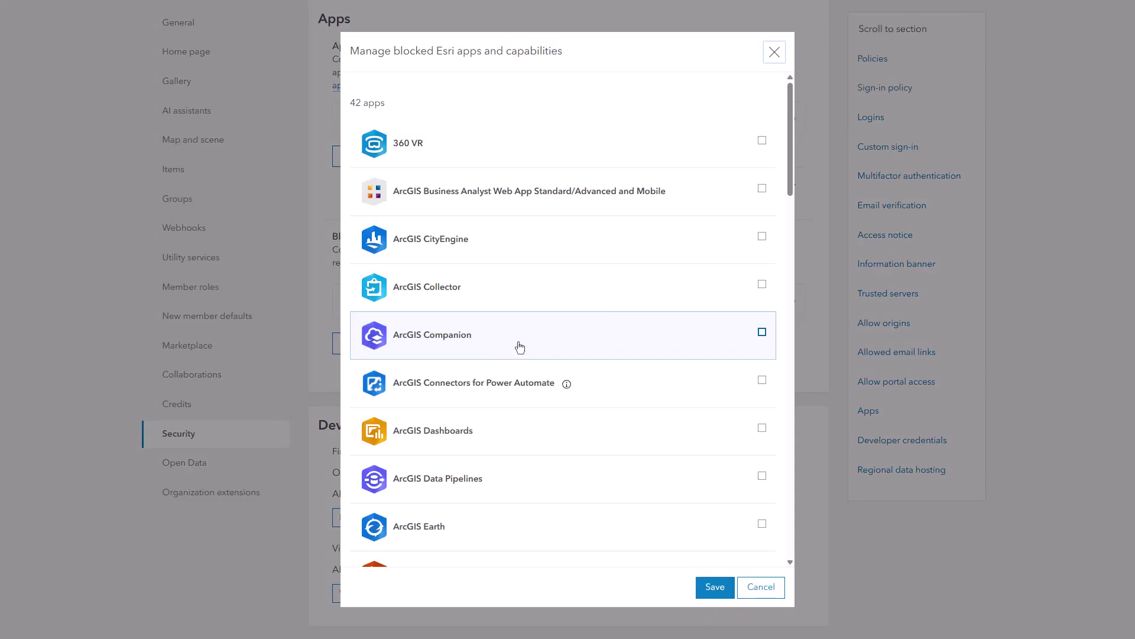
pyautogui.moveTo(791, 187); pyautogui.dragTo(791, 388)
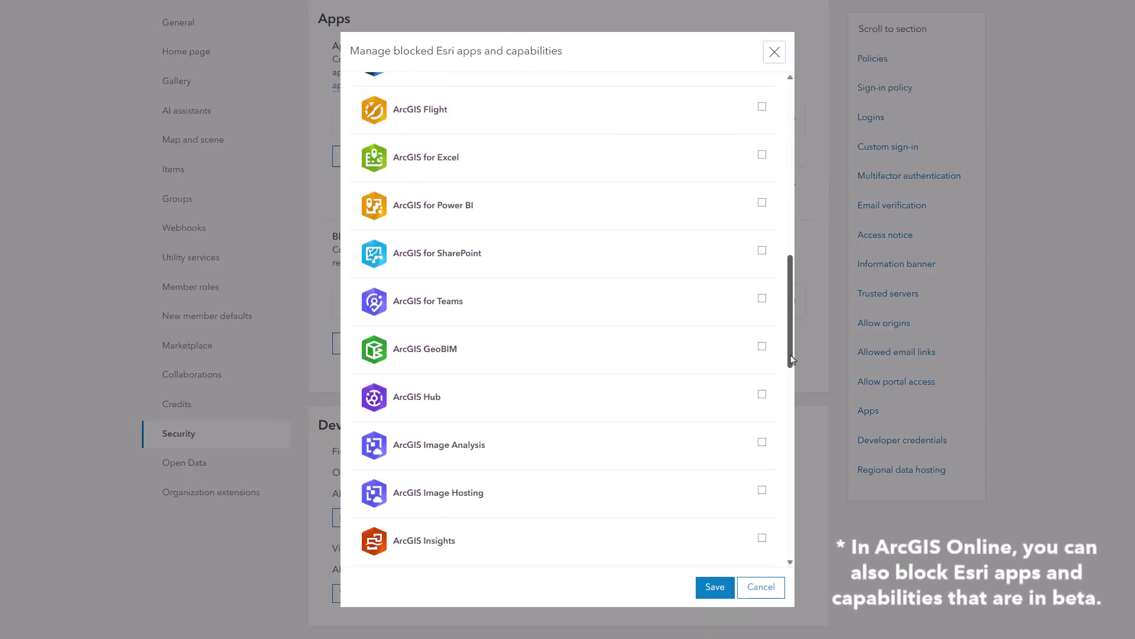
pyautogui.moveTo(791, 388); pyautogui.dragTo(791, 444)
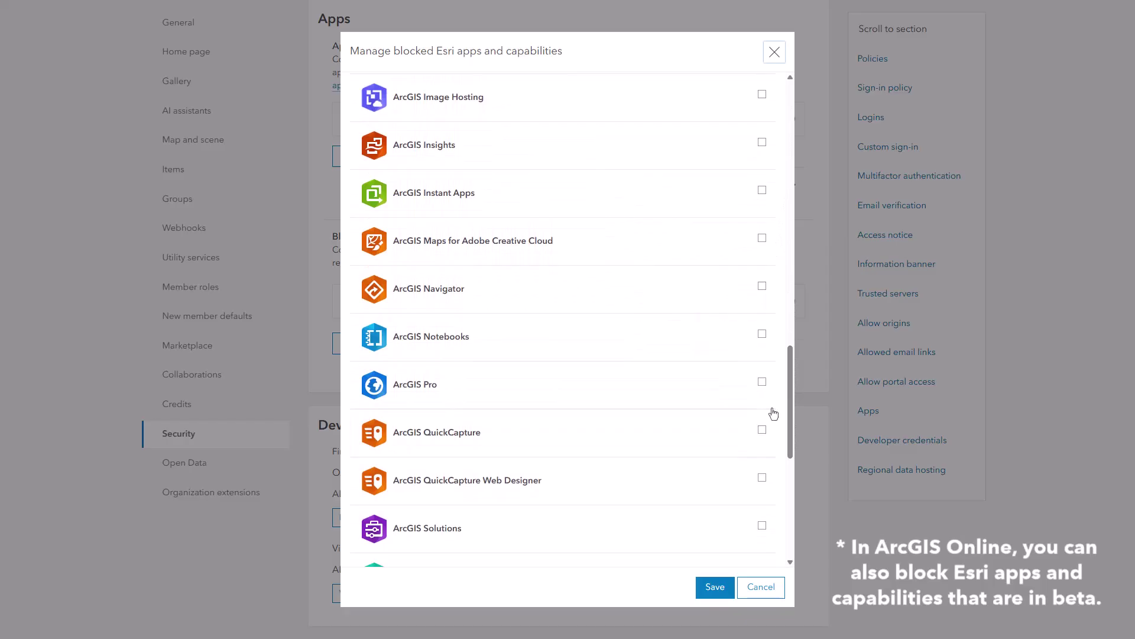
pyautogui.click(762, 383)
pyautogui.click(700, 586)
pyautogui.click(767, 366)
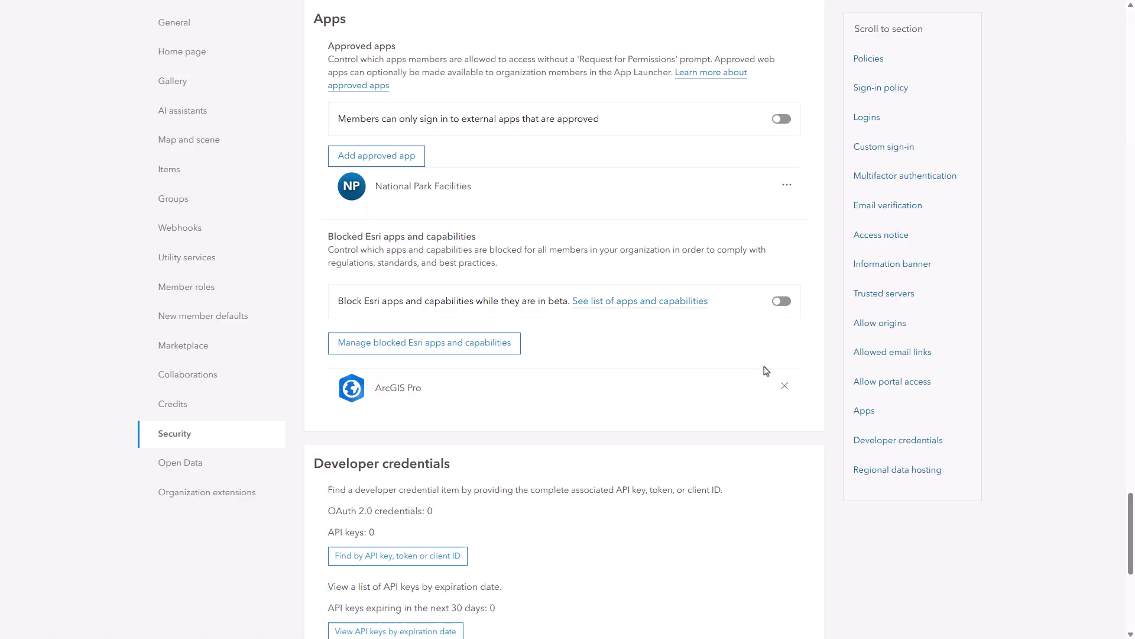
# Begin approving Invasive Plants Sample Collection as a second external app
pyautogui.click(413, 160)
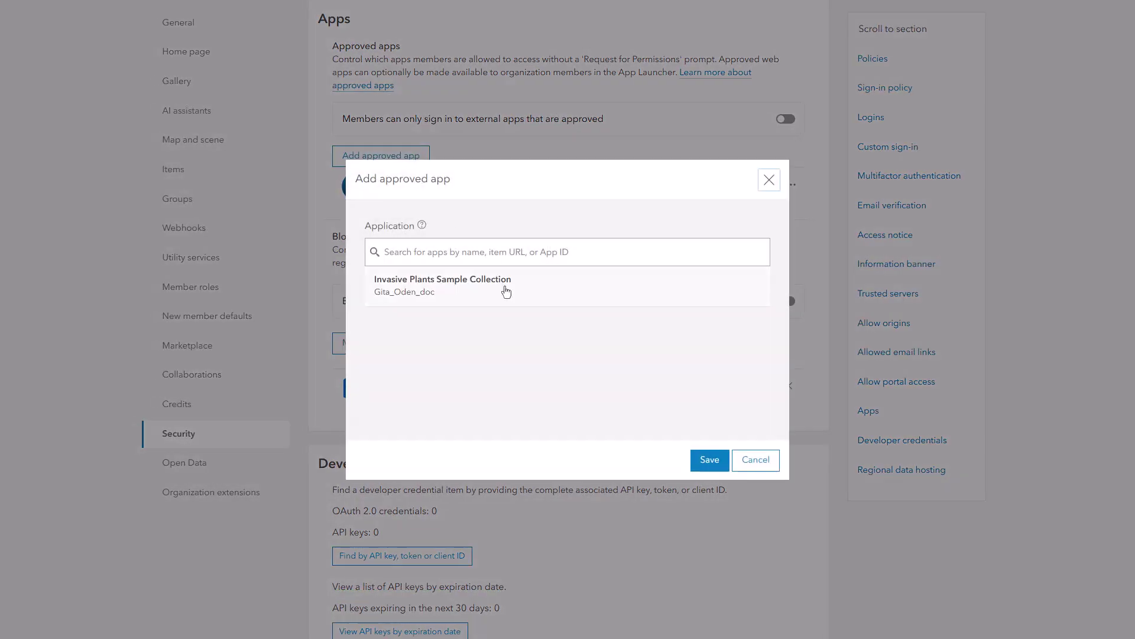
pyautogui.click(512, 294)
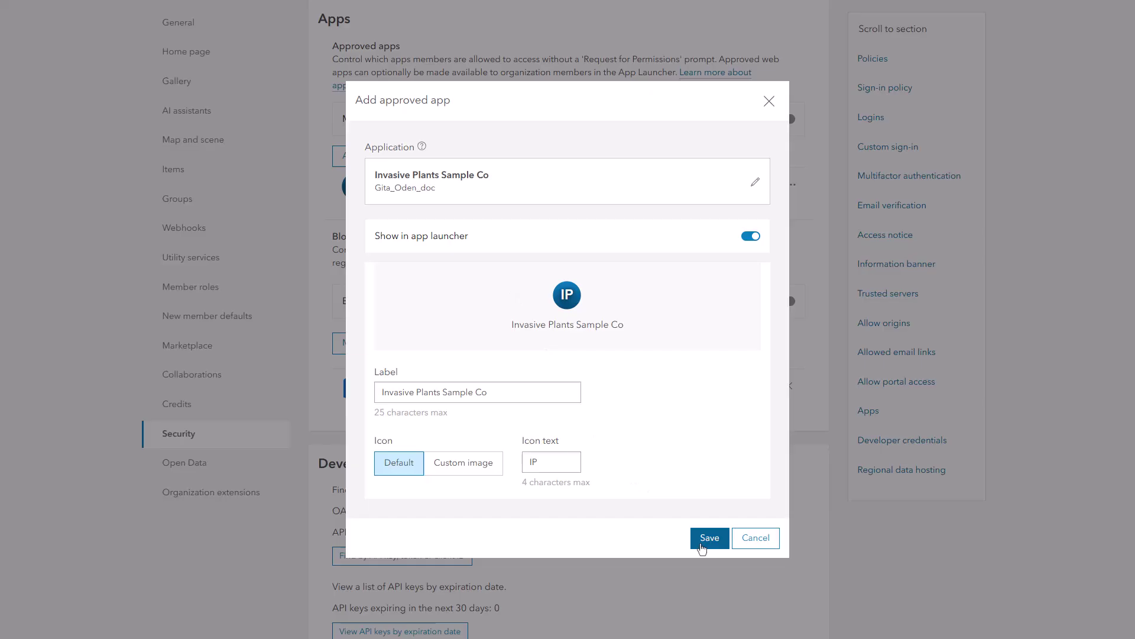